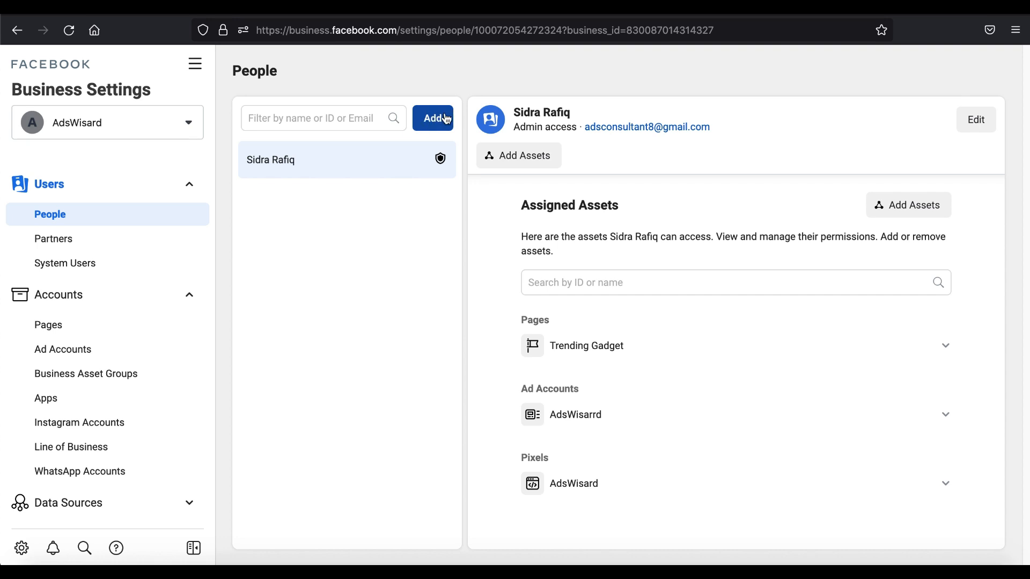
Step: Start inviting a new person to the business and enter the invitee's email address
left_click(445, 122)
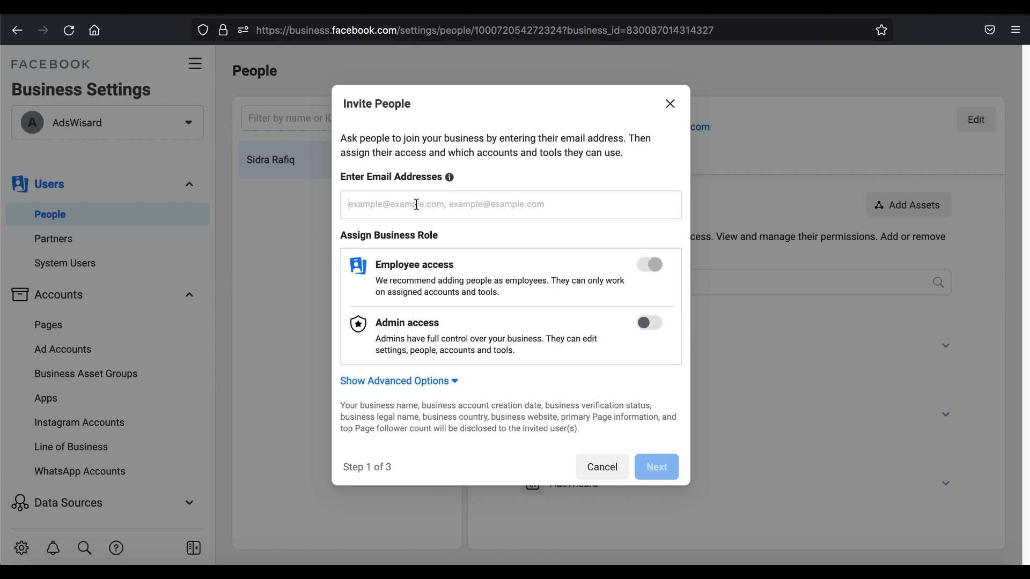
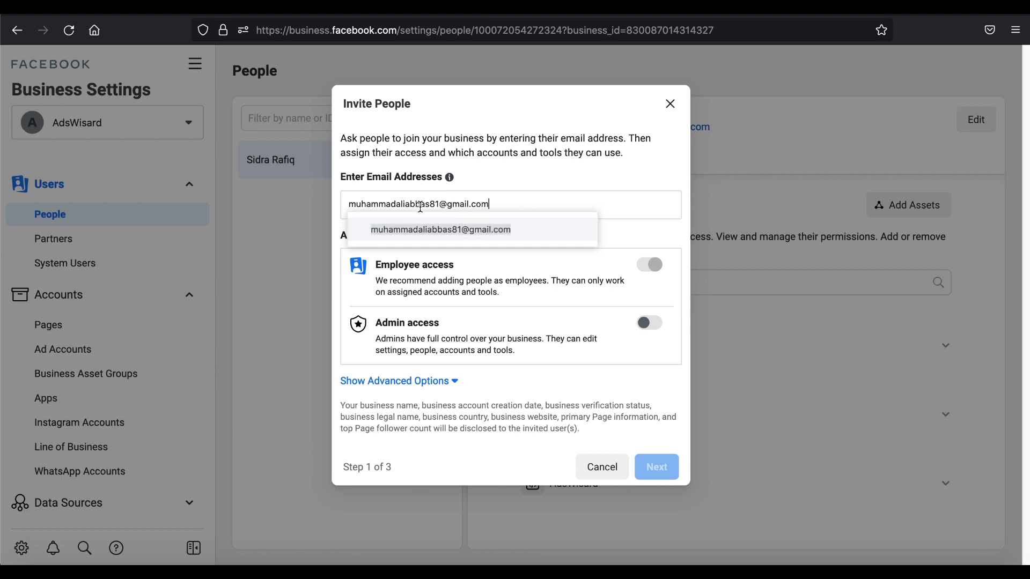
left_click(443, 220)
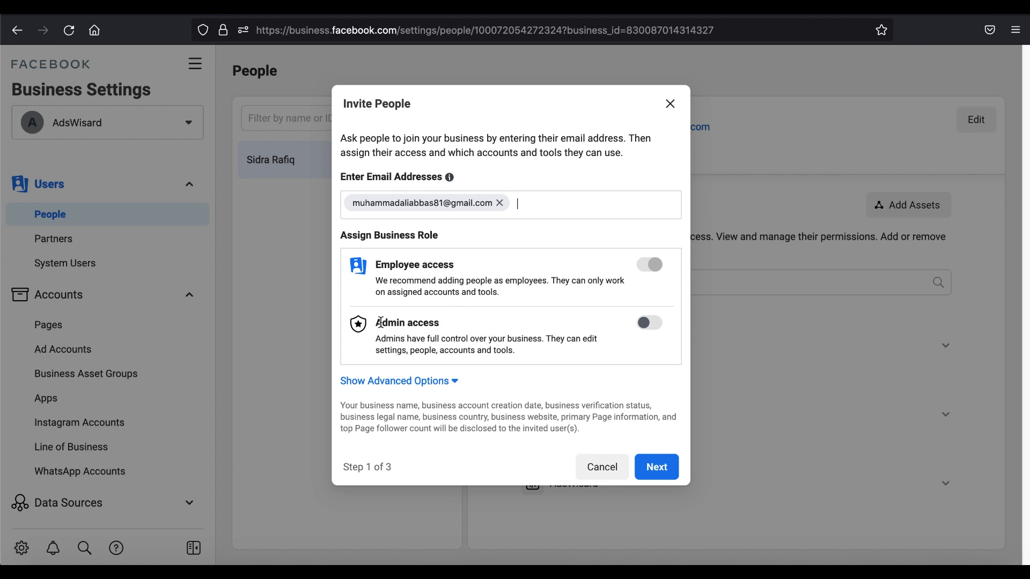
Step: Turn on Admin access for the invitee and continue to the asset assignment stage
left_click(655, 324)
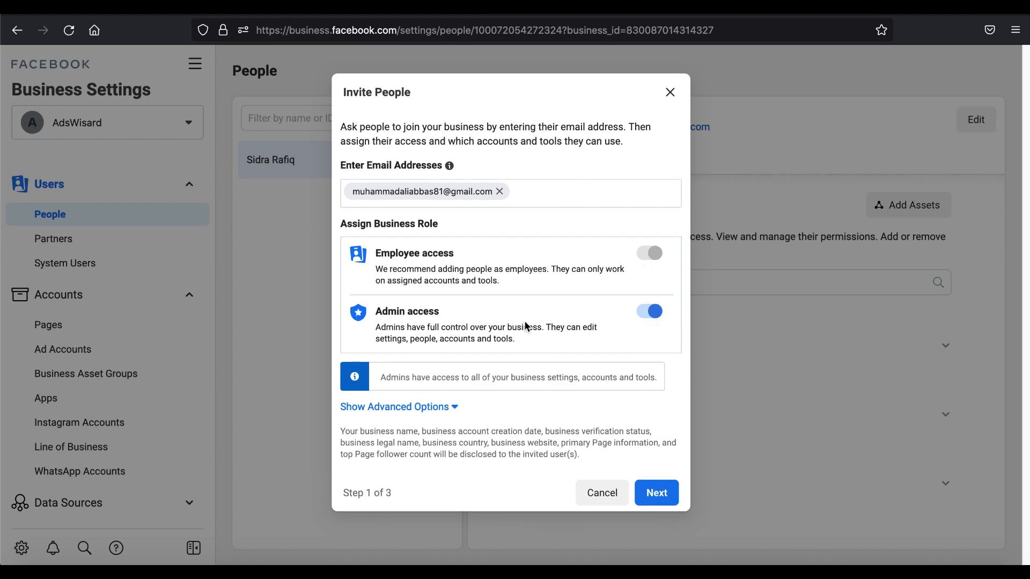
left_click(649, 316)
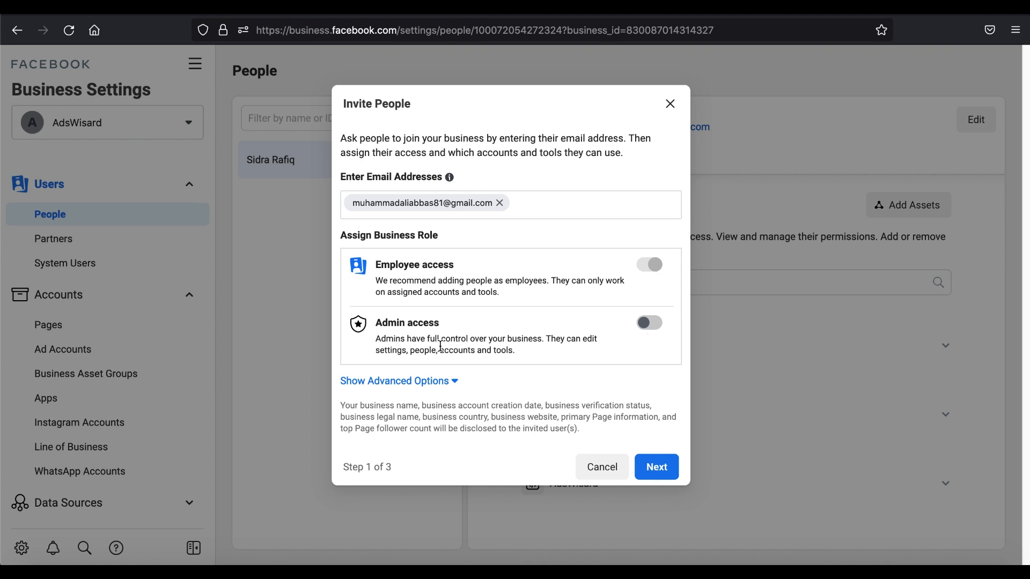
left_click(649, 323)
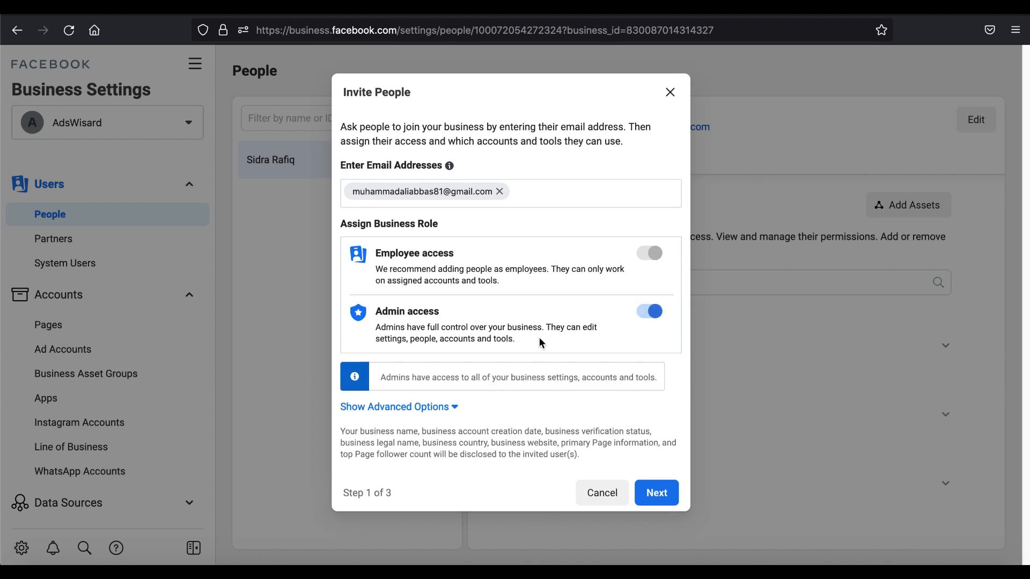
left_click(657, 493)
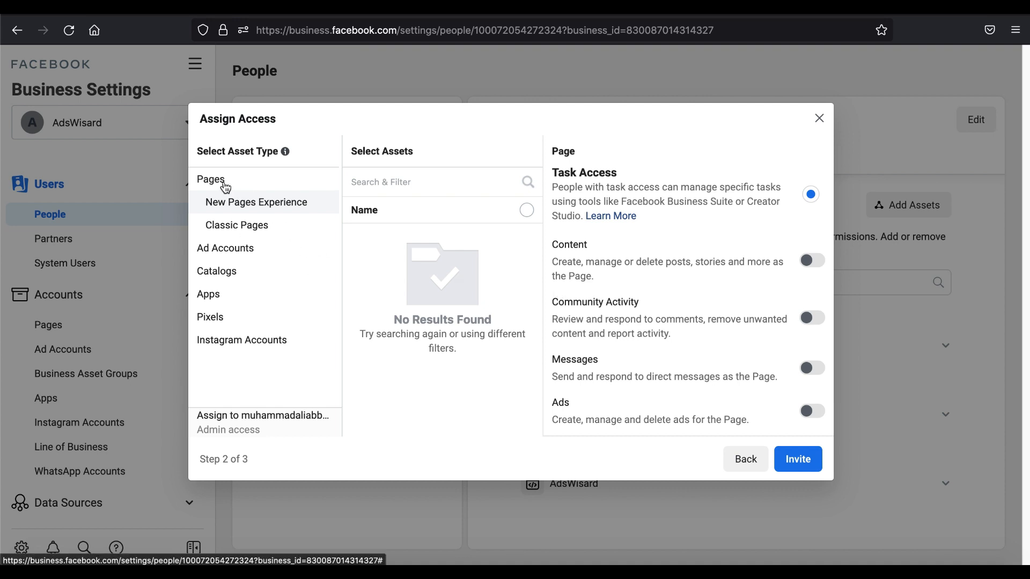
Step: Assign the Trending Gadget classic page to the invitee with Manage Page full control and View Earnings Insights enabled
left_click(259, 226)
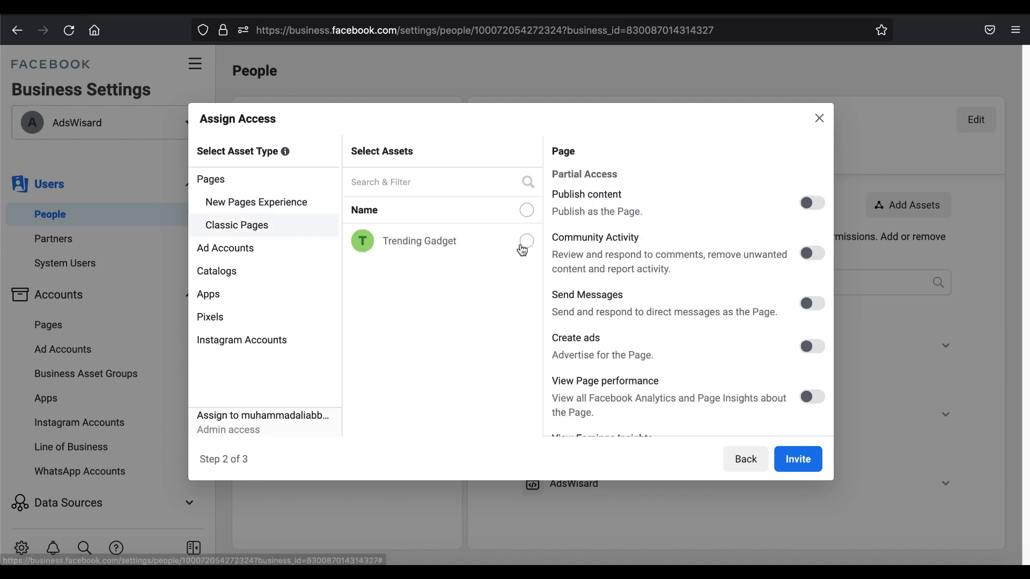
left_click(525, 244)
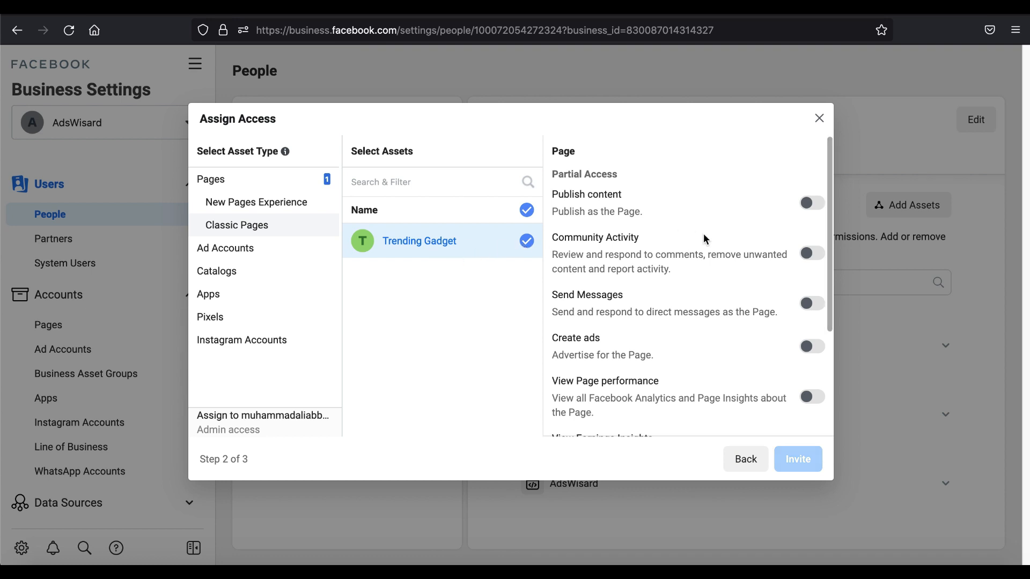
scroll(697, 252, "down", 3)
scroll(705, 333, "down", 2)
left_click(812, 378)
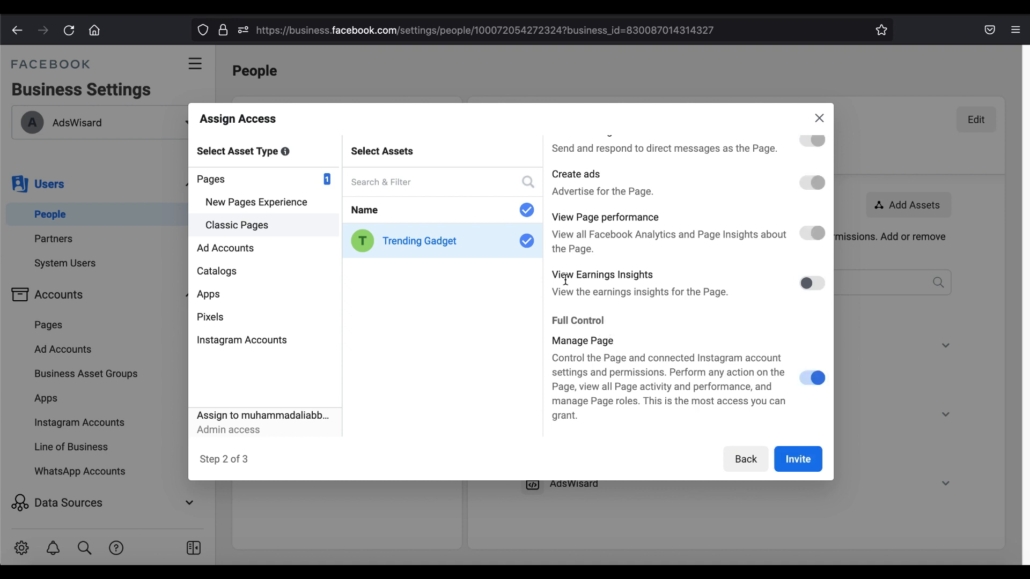
left_click_drag(555, 275, 638, 275)
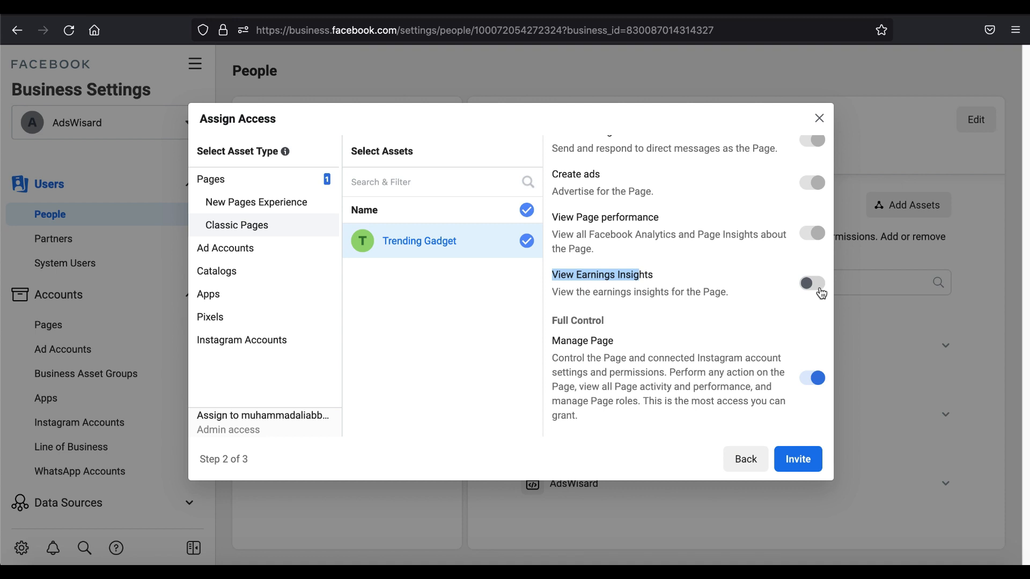
left_click(821, 290)
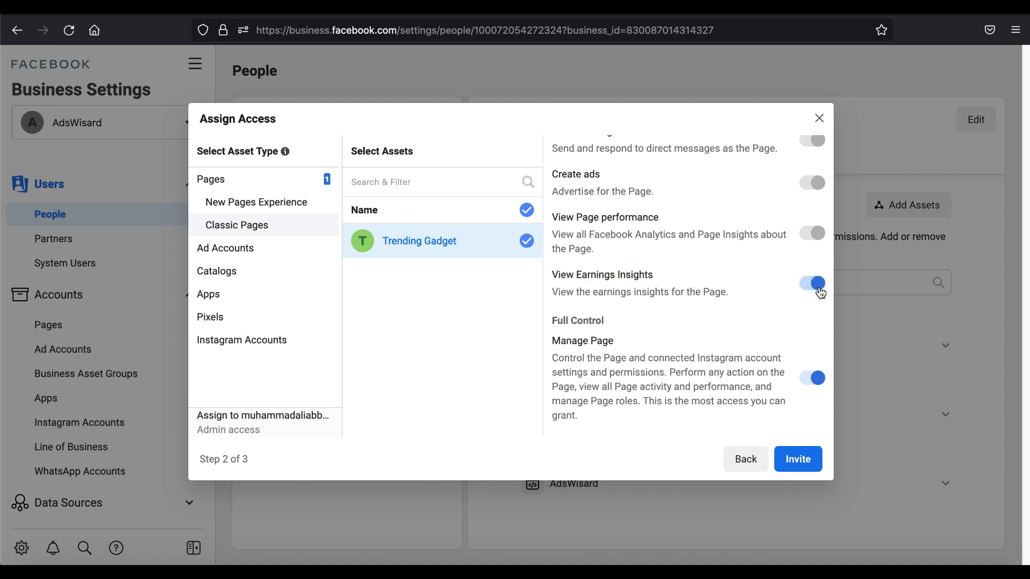
scroll(718, 315, "up", 5)
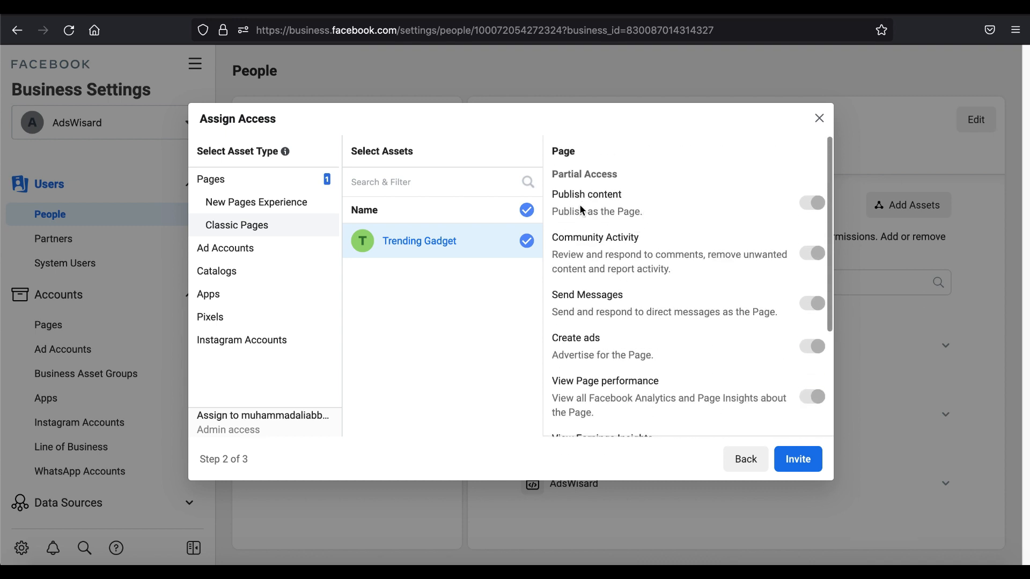
mouse_move(811, 208)
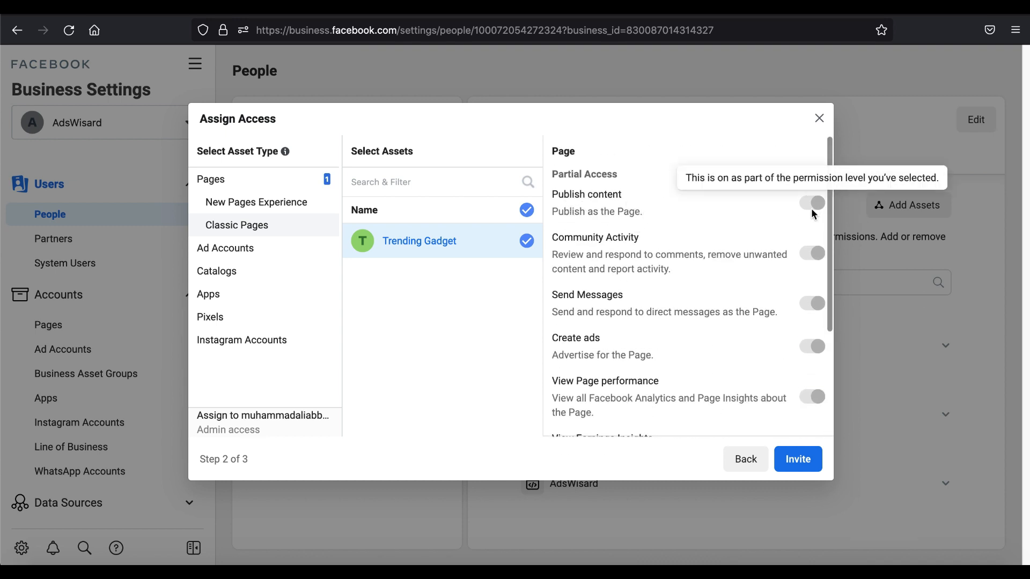
scroll(657, 343, "down", 3)
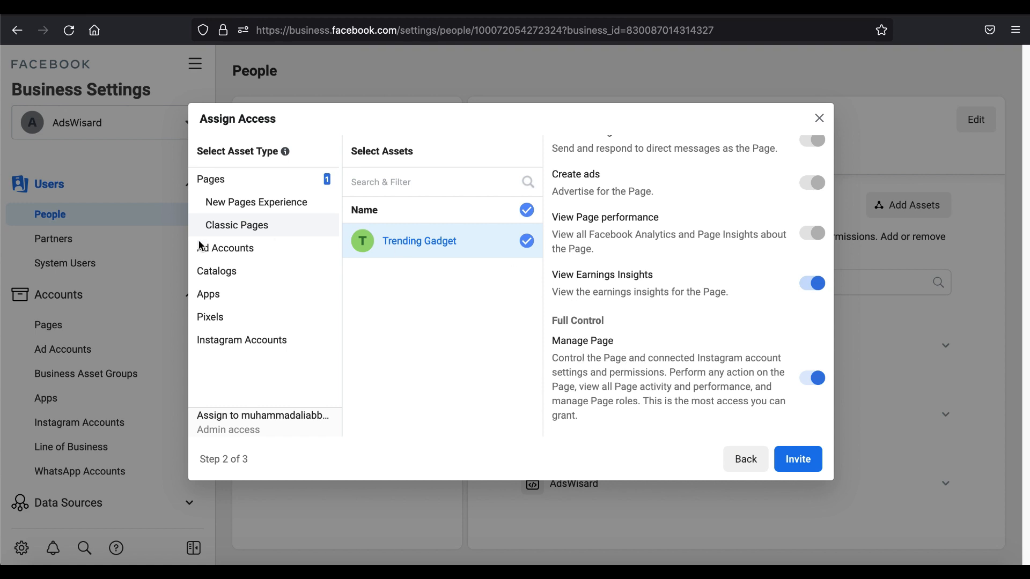
Step: Assign the AdsWisarrd ad account to the invitee with Manage Ad Account full control
left_click(259, 251)
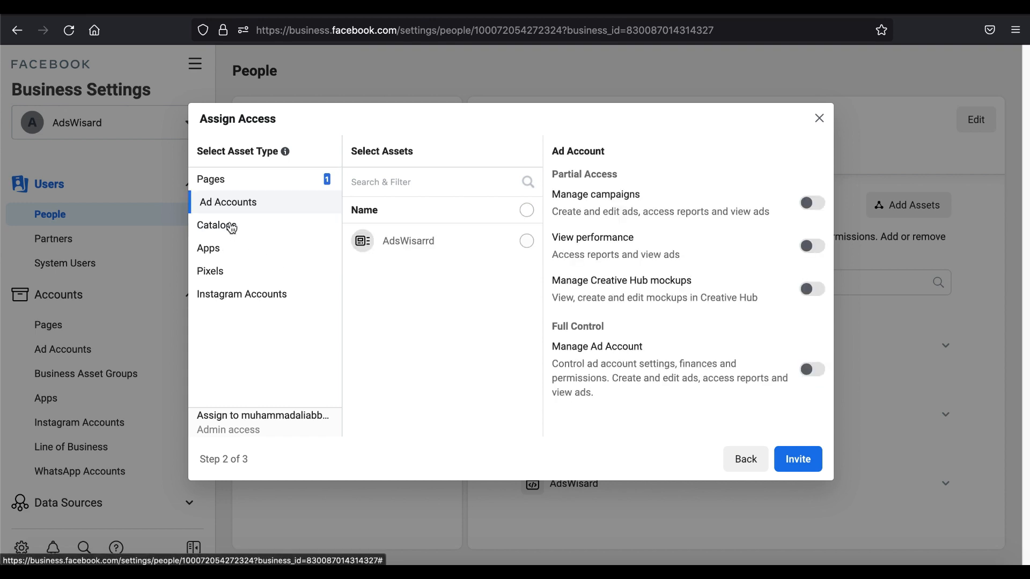
left_click(527, 241)
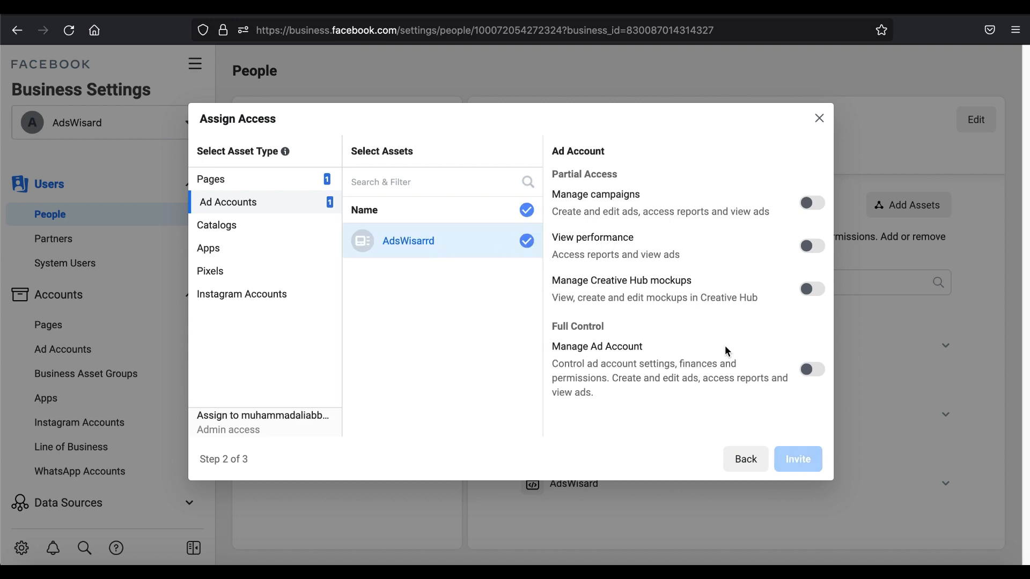
left_click(815, 372)
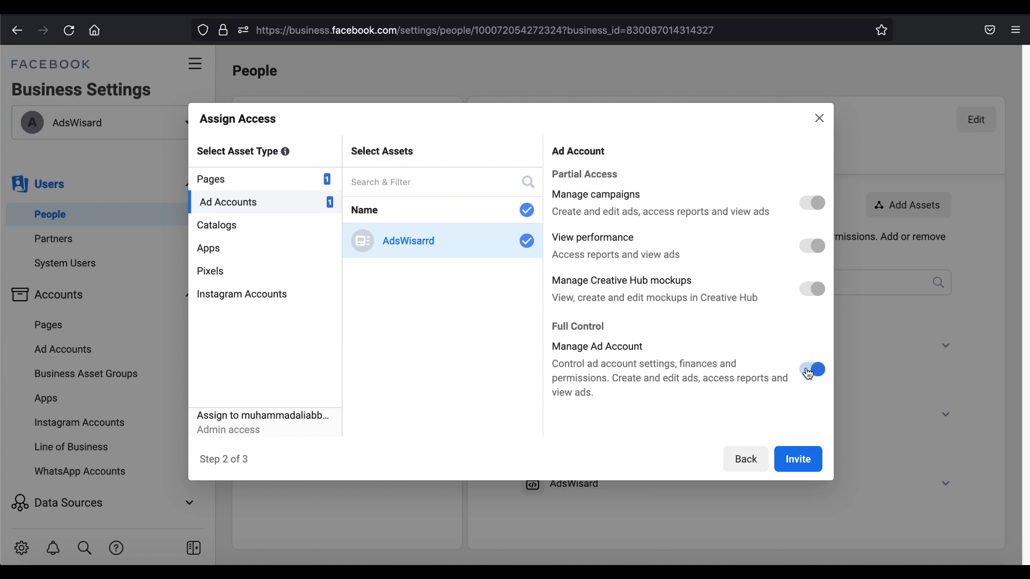
Step: Assign the AdsWisard pixel with Manage Pixel full control, and send the invitation
left_click(249, 230)
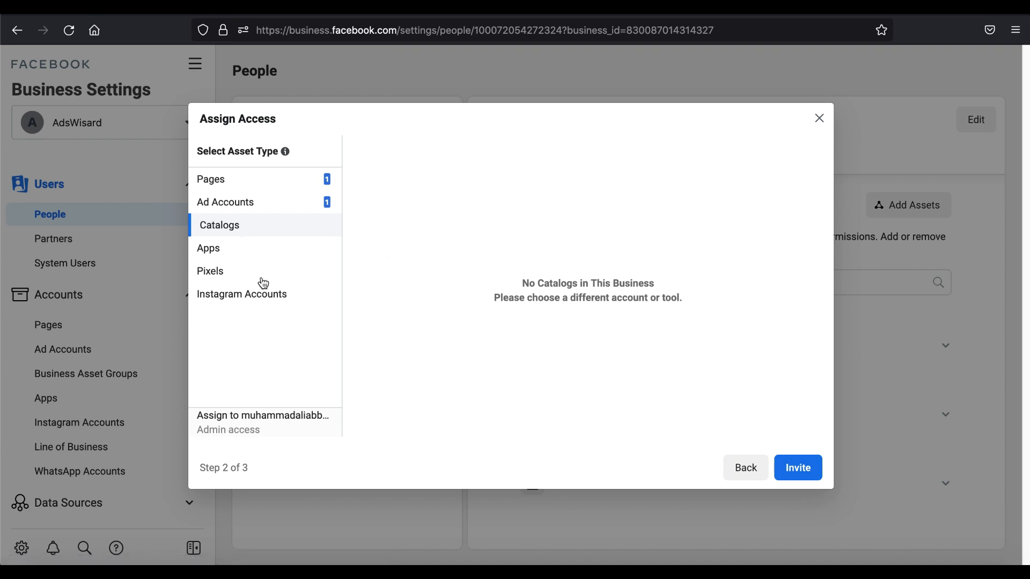
left_click(234, 254)
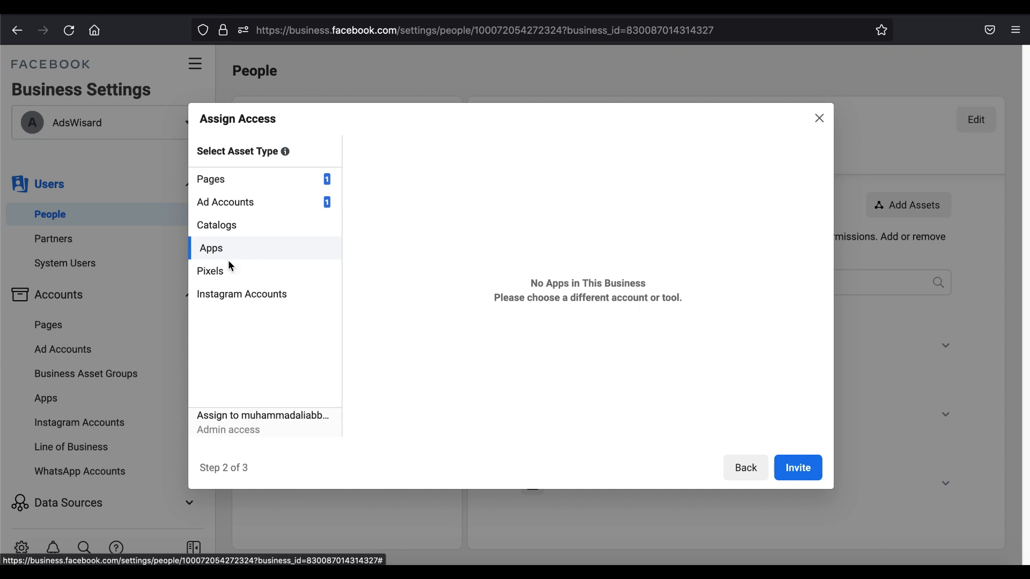
left_click(229, 275)
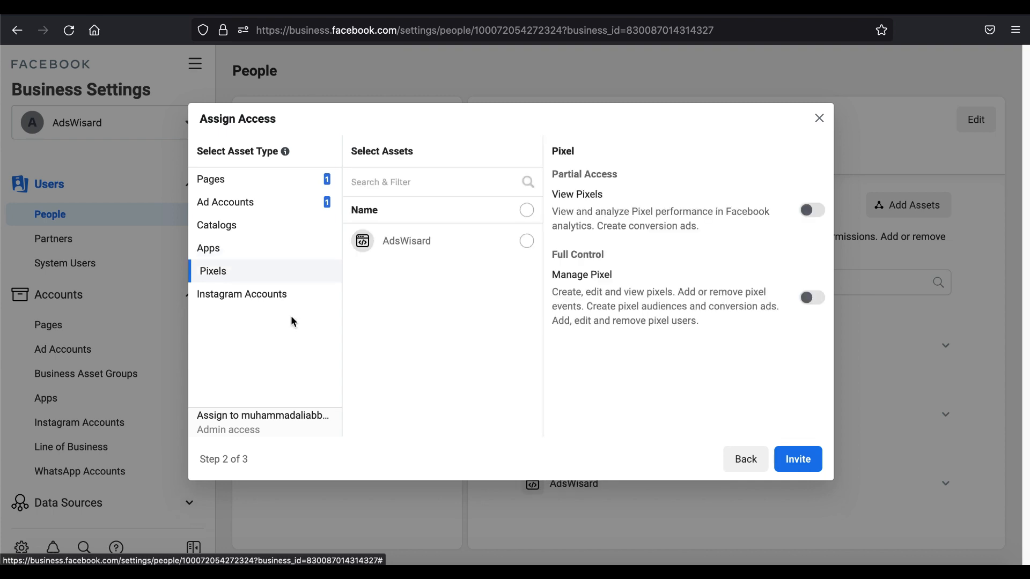
left_click(531, 246)
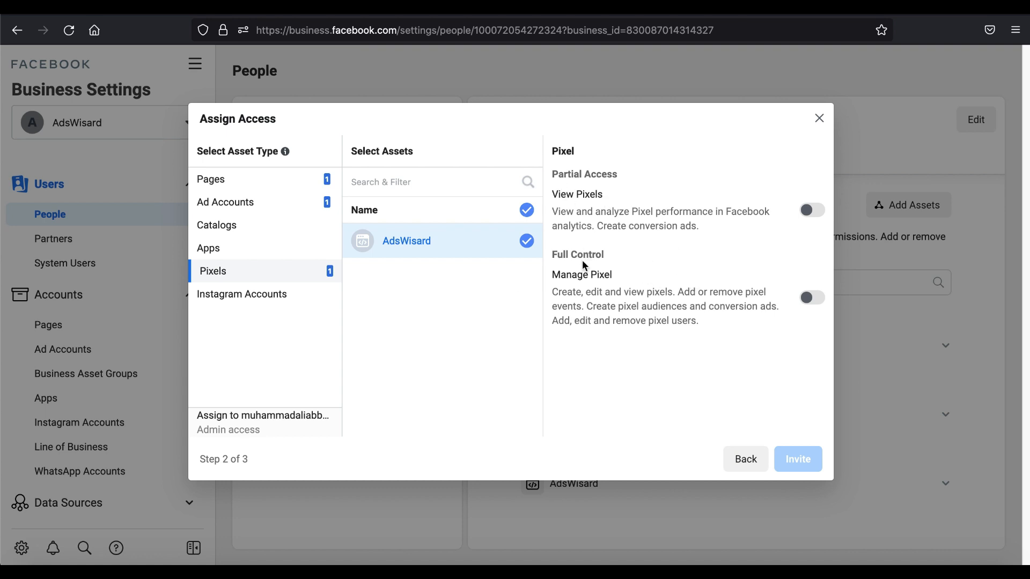
left_click(823, 302)
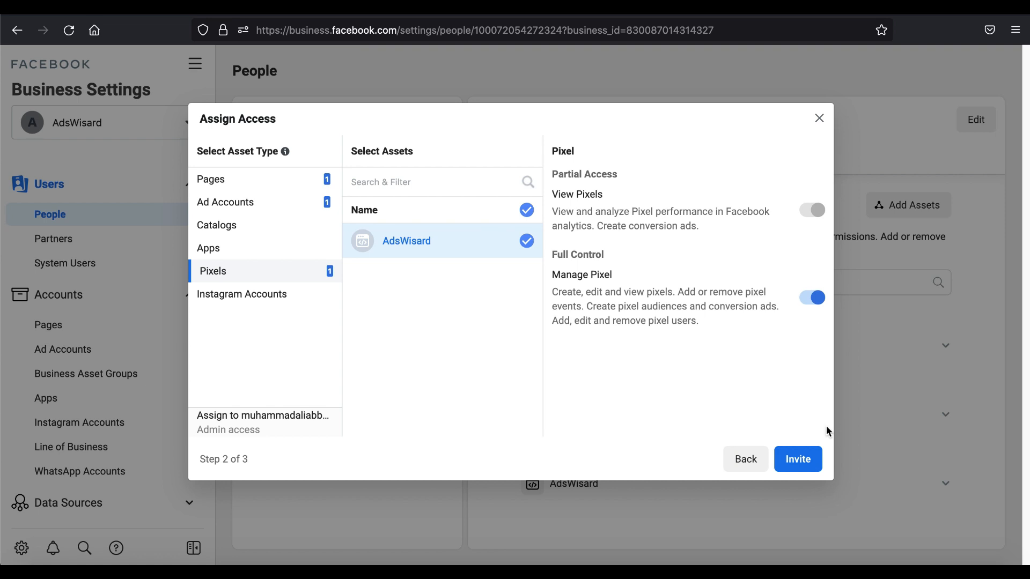
left_click(798, 459)
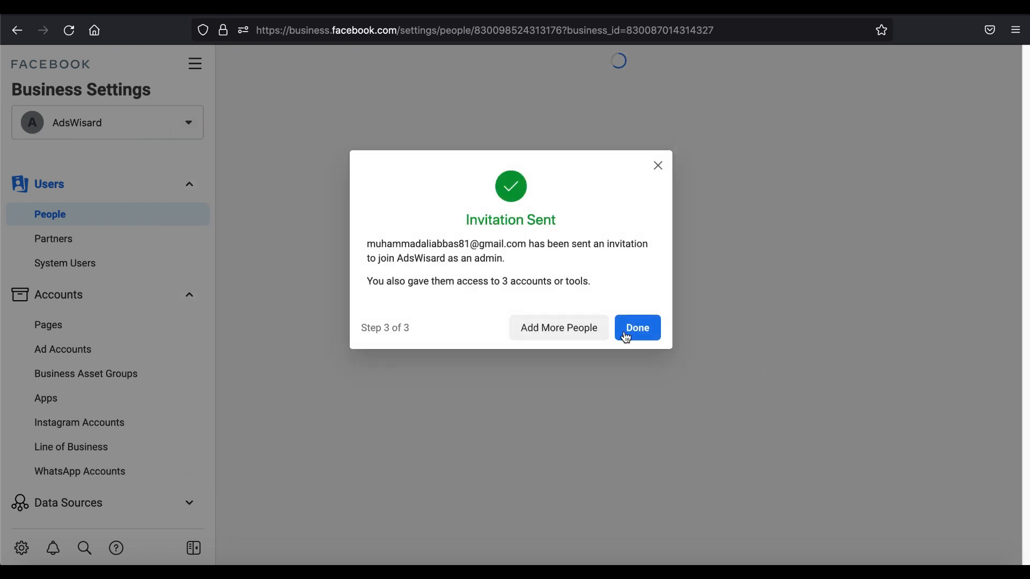
left_click(623, 330)
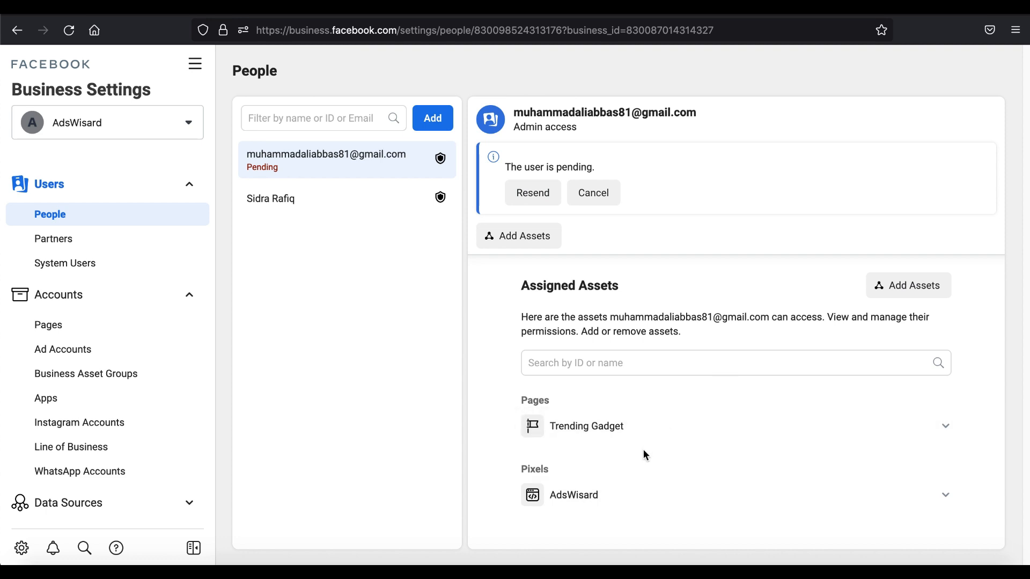
Step: Add the AdsWisarrd ad account to the pending user's assets with Manage Ad Account full control and save the changes
left_click(938, 291)
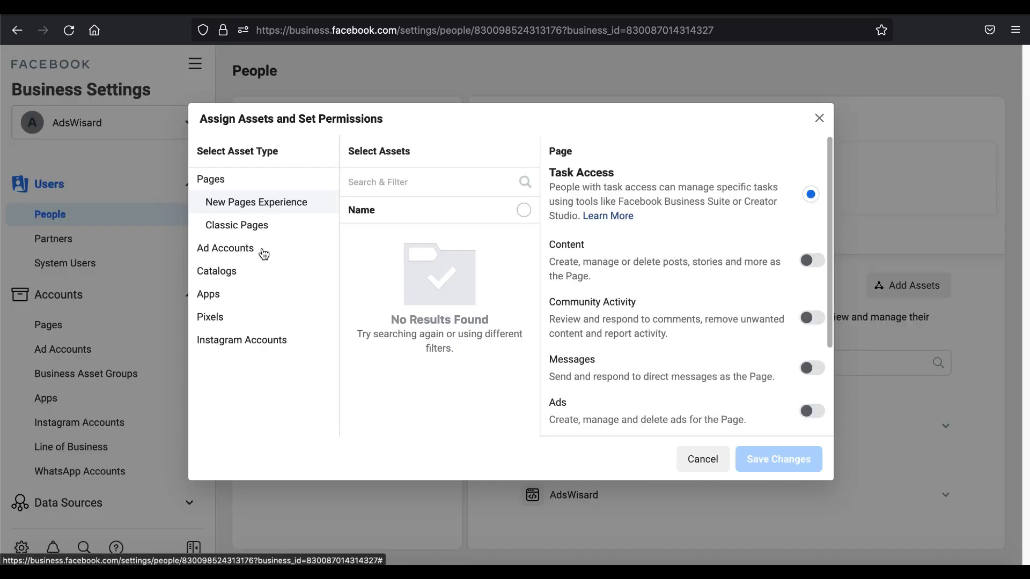
left_click(265, 252)
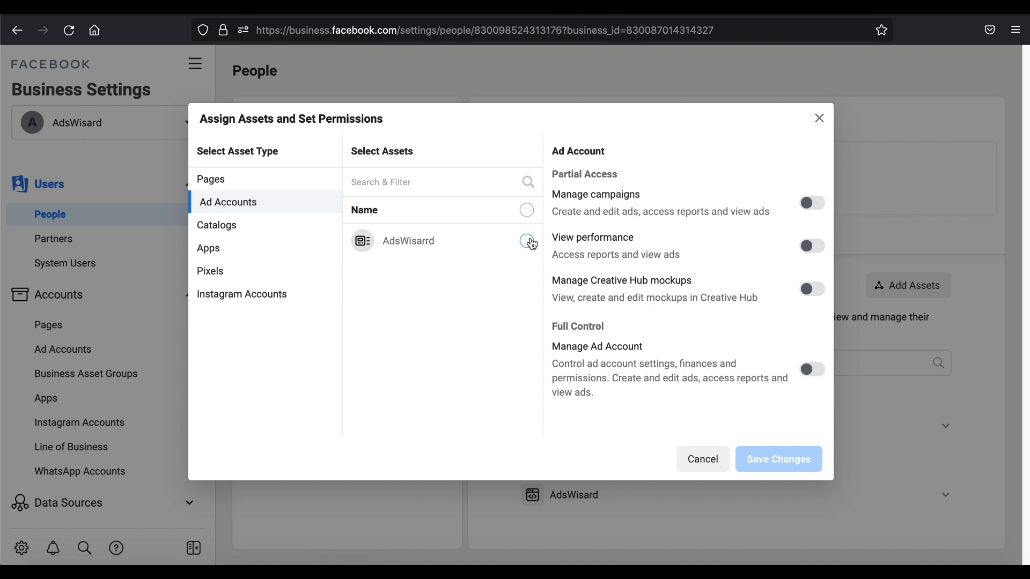
left_click(528, 244)
left_click(811, 370)
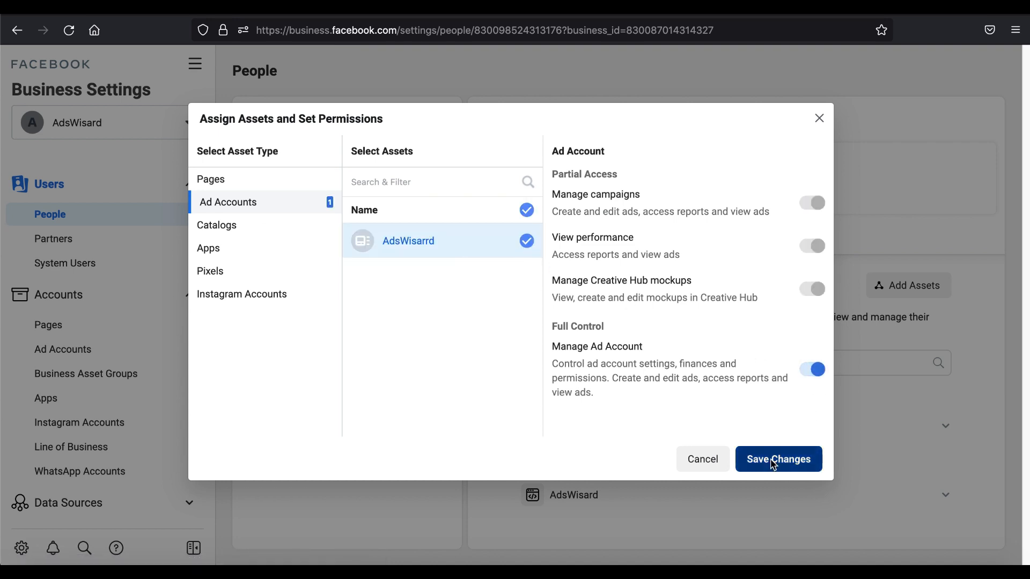
left_click(777, 460)
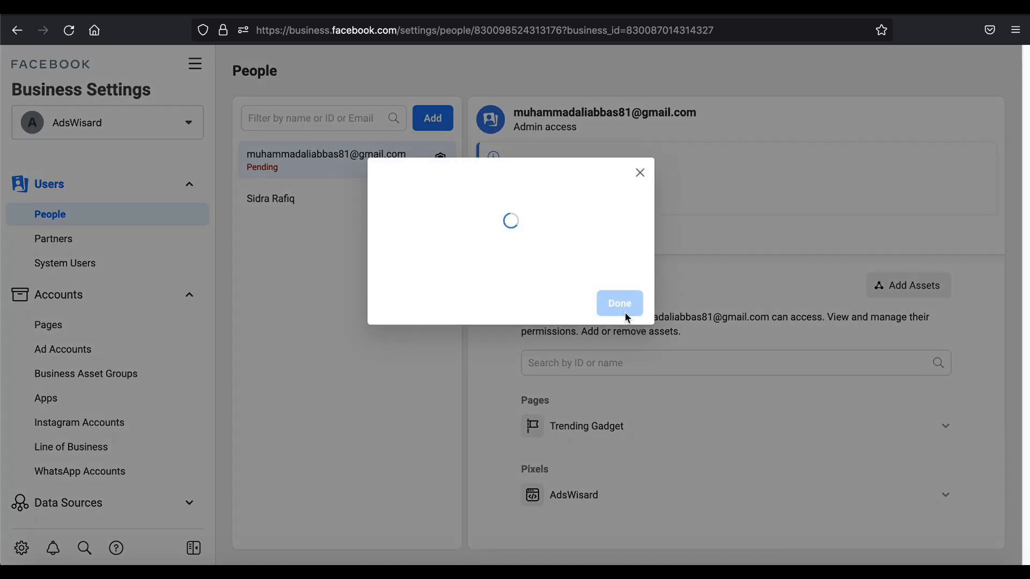
left_click(619, 277)
scroll(639, 374, "down", 1)
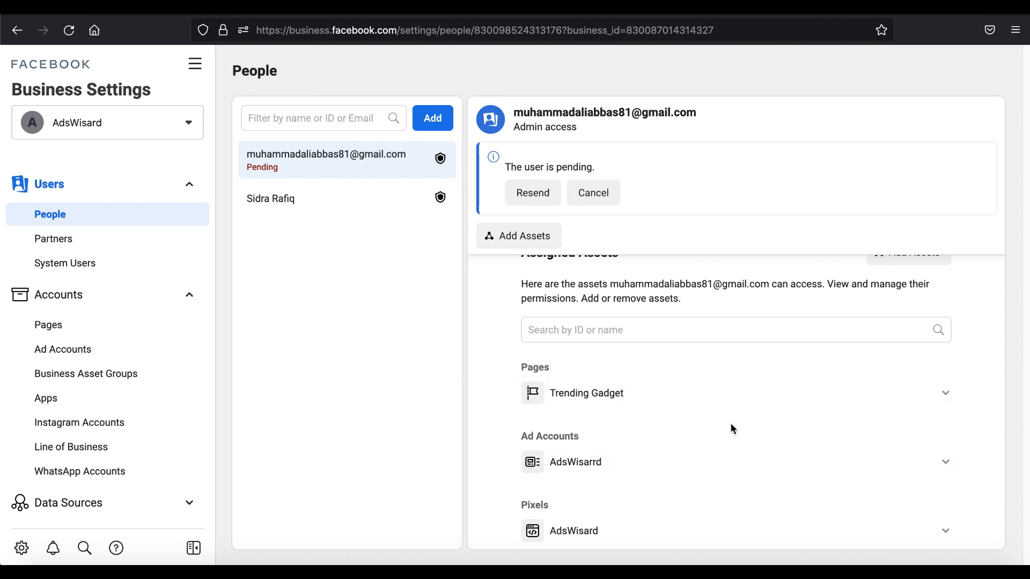
scroll(746, 423, "up", 1)
scroll(746, 422, "down", 1)
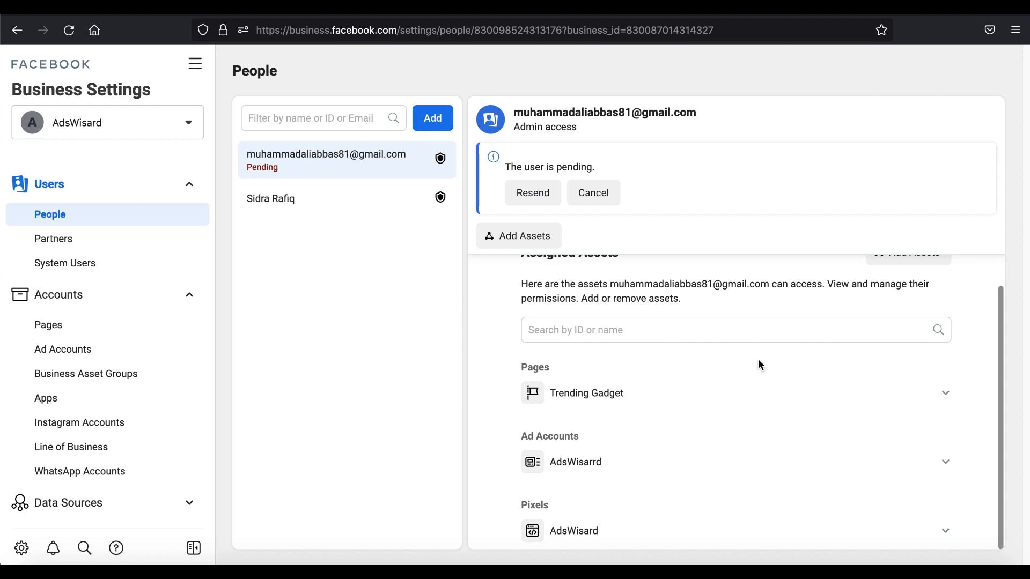
scroll(758, 359, "up", 1)
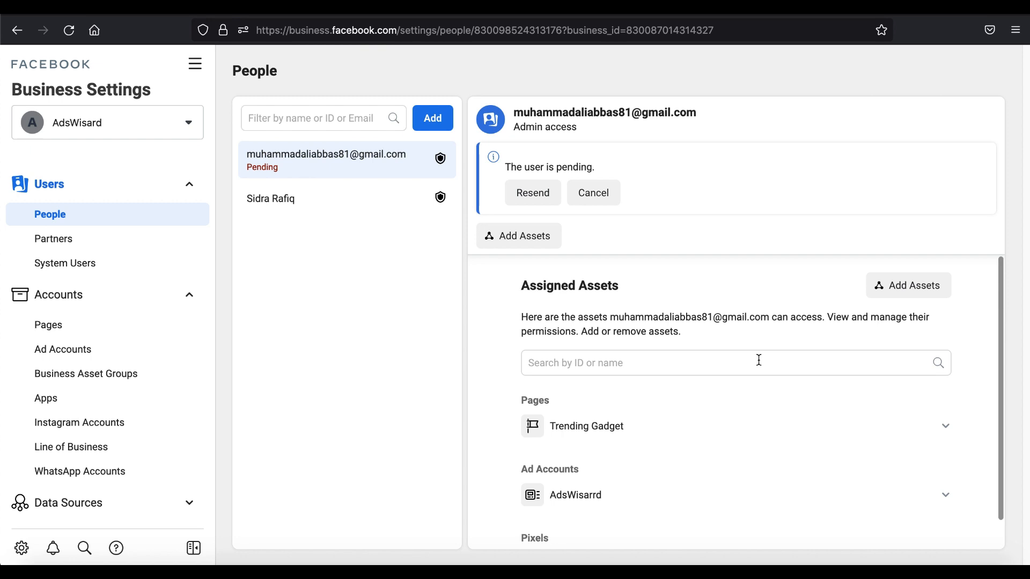
key("super+shift+5")
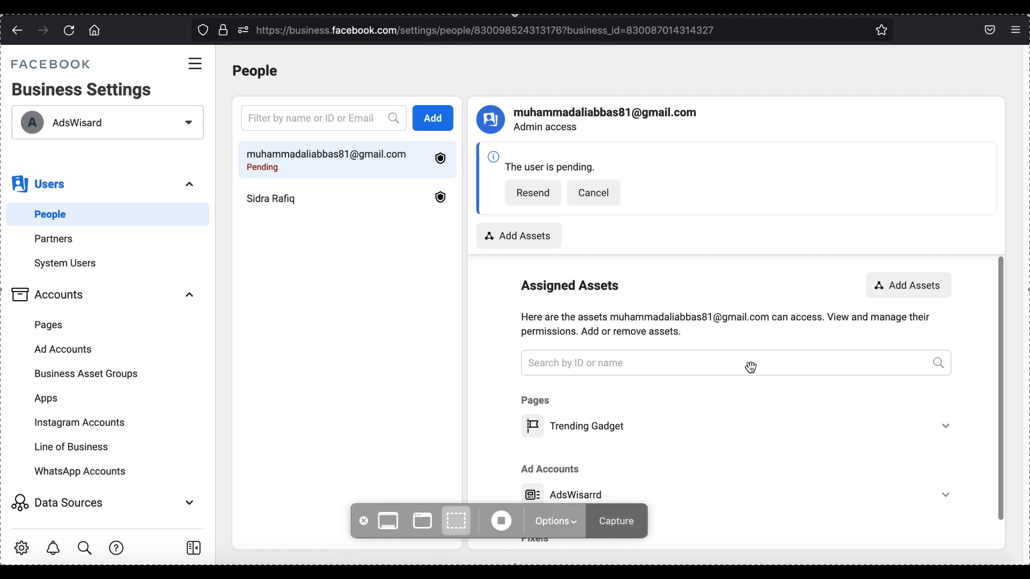